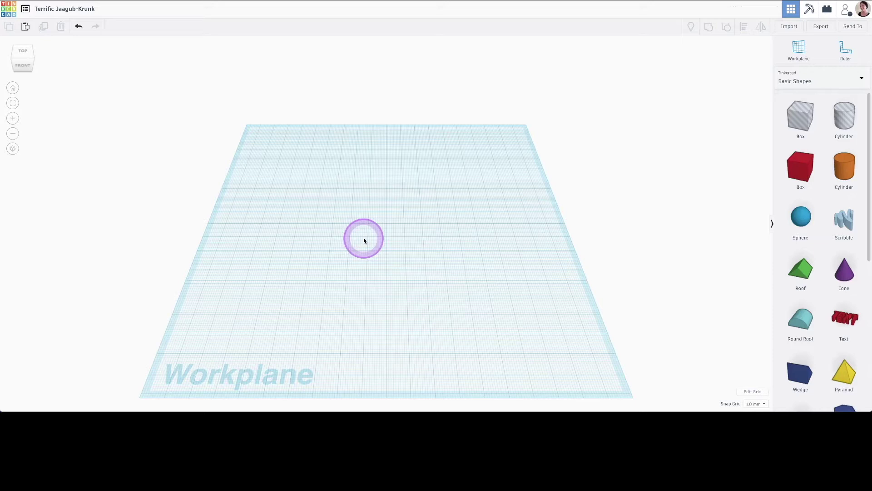
# Download the turtle.obj file of the Turtle Basic Model from the CGTrader website for import
pyautogui.click(788, 27)
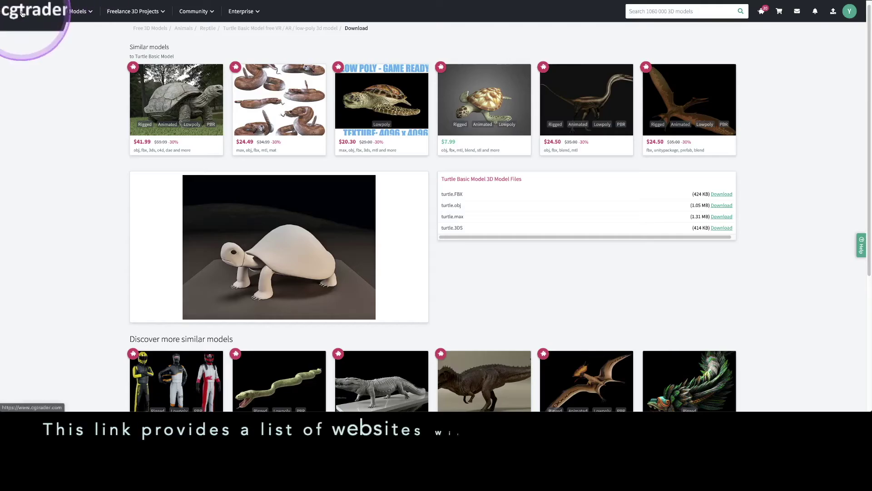
pyautogui.moveTo(79, 10)
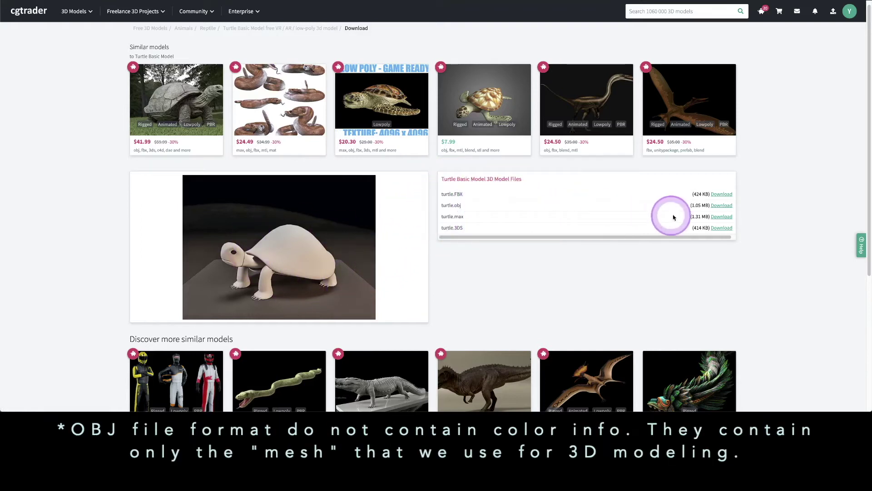
pyautogui.click(720, 206)
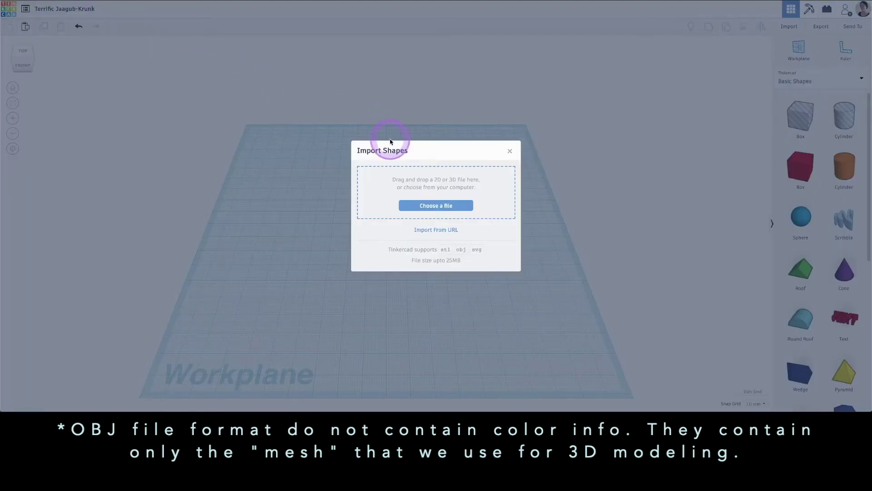
# Import the downloaded turtle OBJ file with its scale set to 70
pyautogui.click(430, 206)
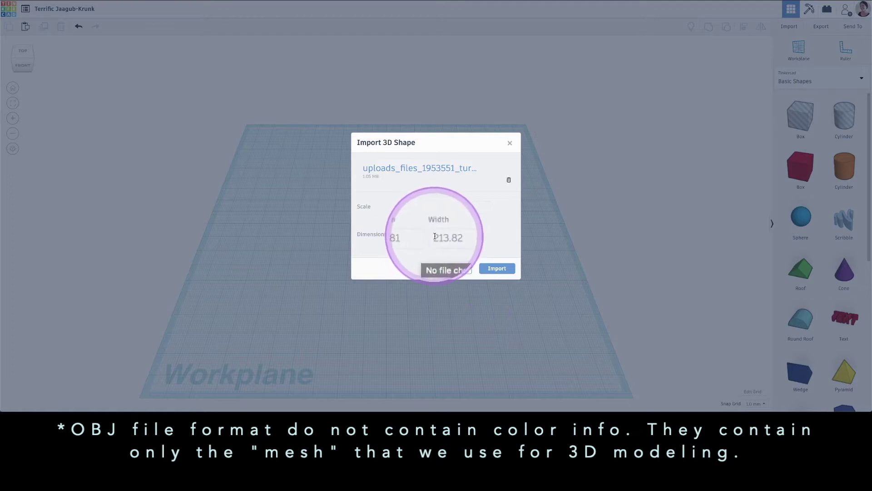
pyautogui.click(416, 206)
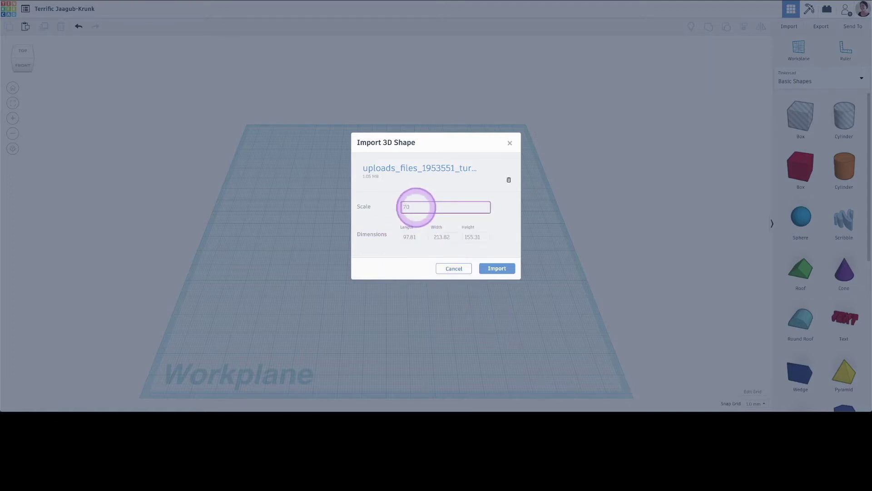
pyautogui.click(487, 268)
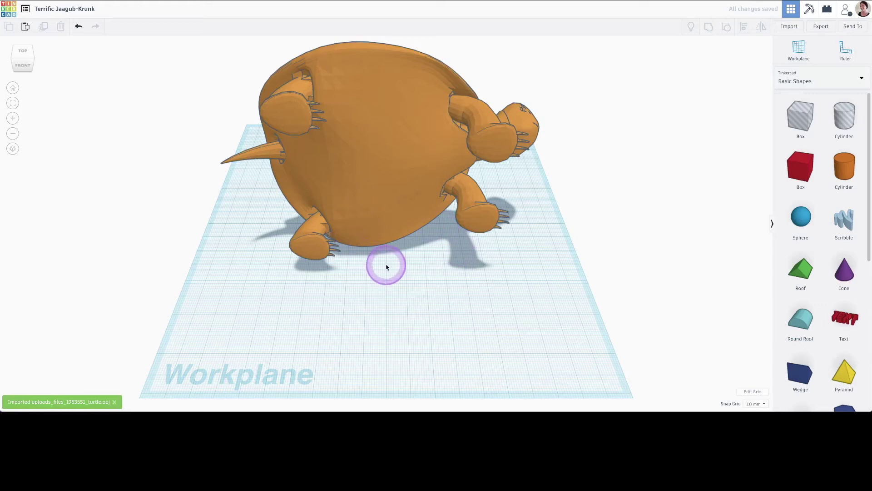
# Enlarge the workplane grid to a width and length of 500 mm
pyautogui.click(756, 390)
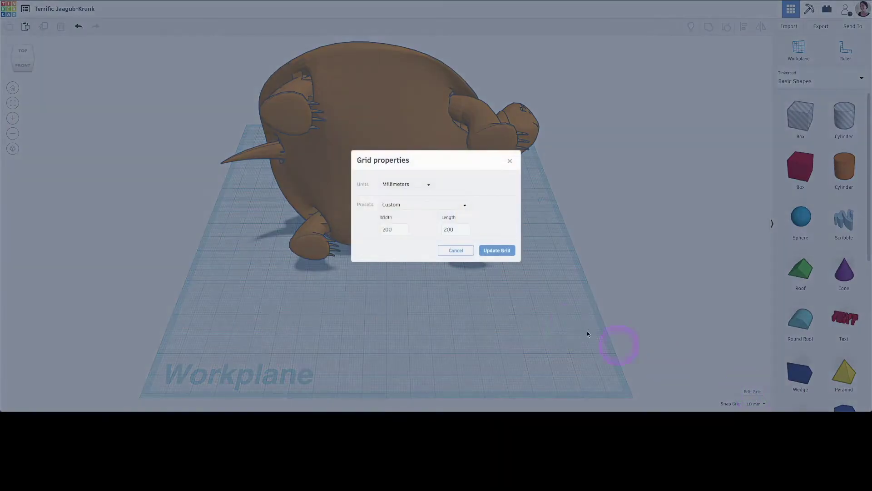
pyautogui.click(403, 232)
pyautogui.click(395, 229)
pyautogui.doubleClick(395, 229)
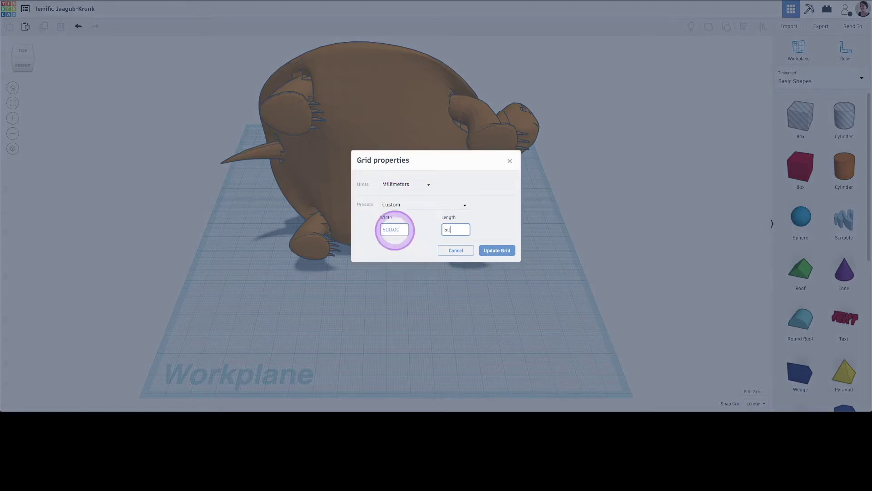
pyautogui.click(497, 251)
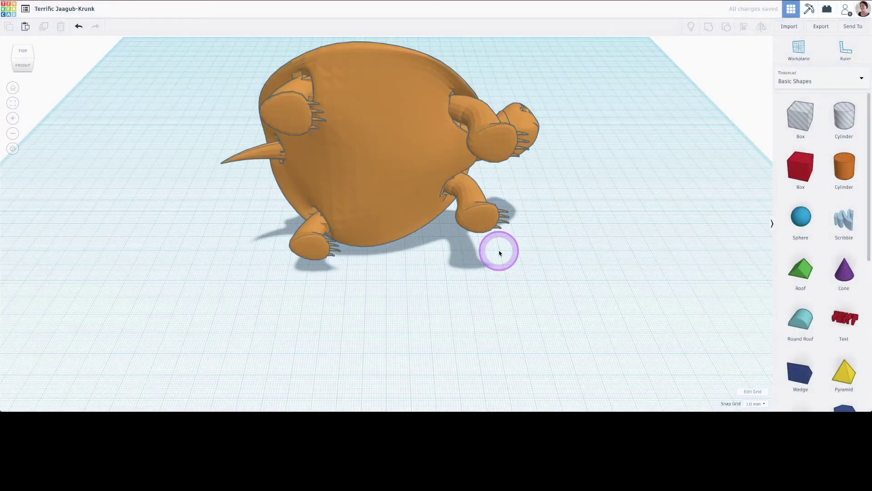
# Rotate the imported turtle 90° about its head-to-tail axis so it stands on its feet
pyautogui.scroll(-5, 499, 253)
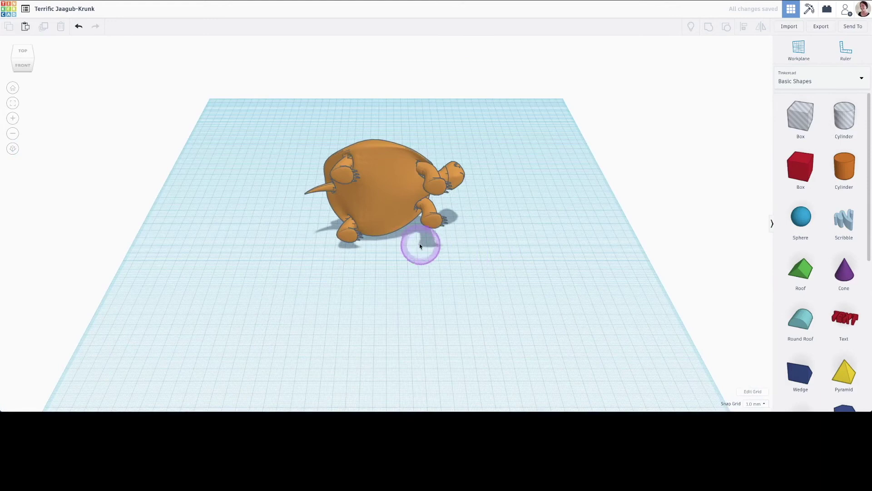
pyautogui.click(393, 197)
pyautogui.moveTo(477, 122); pyautogui.dragTo(478, 244)
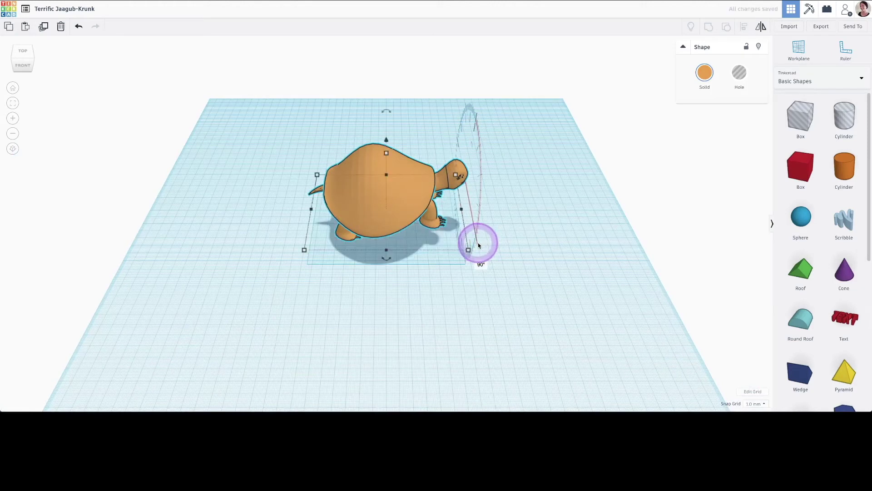
# Lower the turtle onto the workplane by setting its height above it to 0
pyautogui.moveTo(386, 141); pyautogui.dragTo(386, 146)
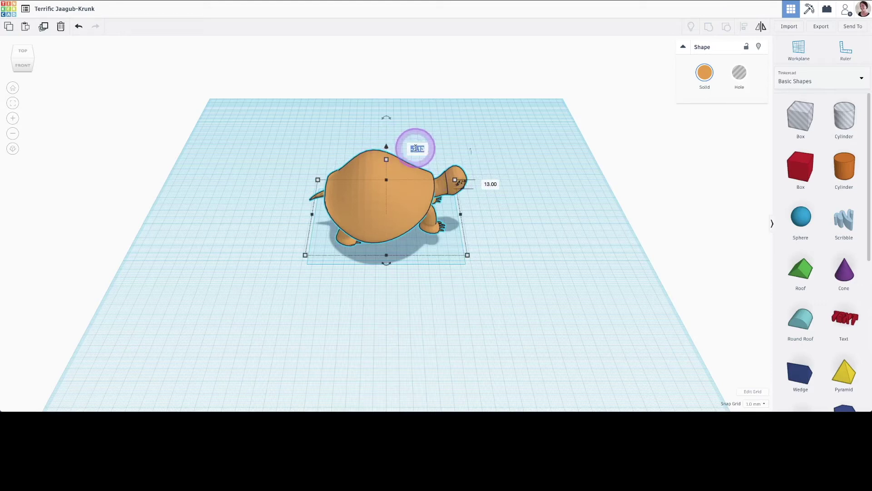
pyautogui.click(489, 184)
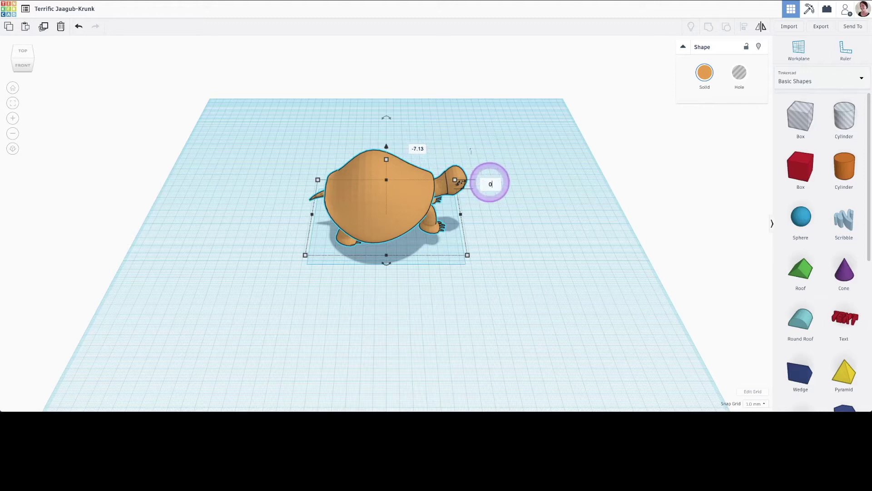
pyautogui.press('Return')
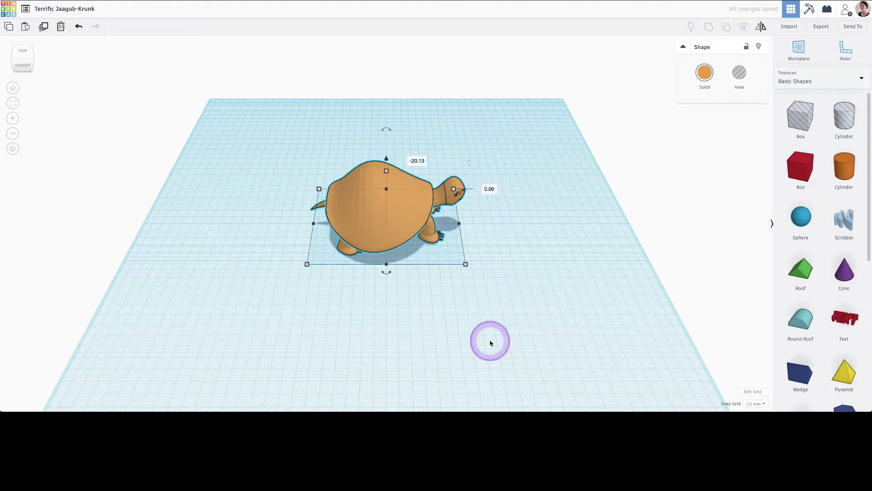
# Switch the turtle to a hole and back to solid, and collapse its shape properties
pyautogui.click(381, 214)
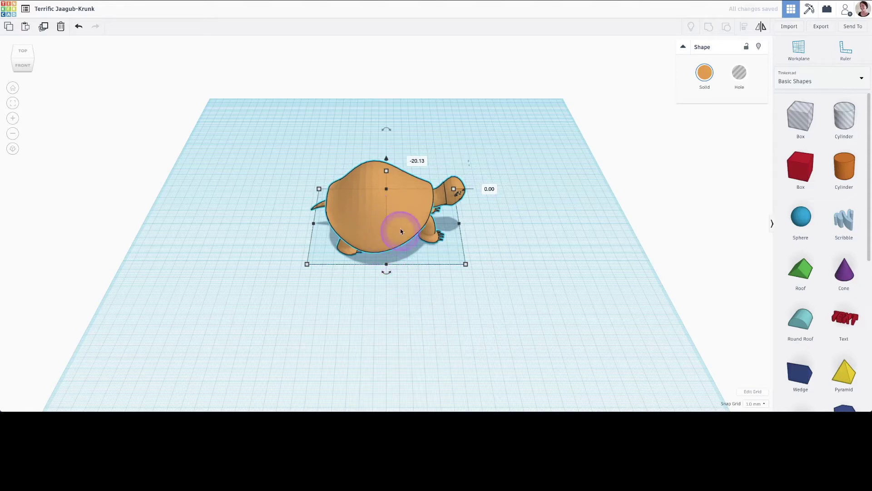
pyautogui.click(706, 77)
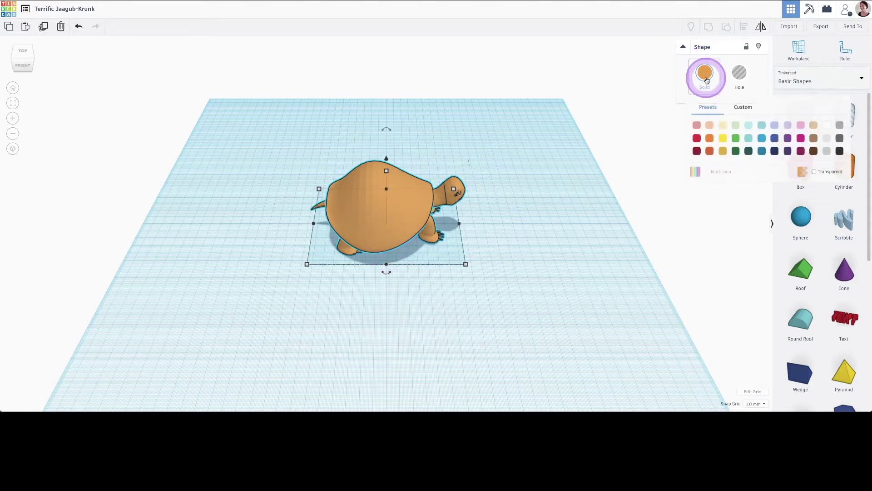
pyautogui.click(736, 74)
pyautogui.click(705, 74)
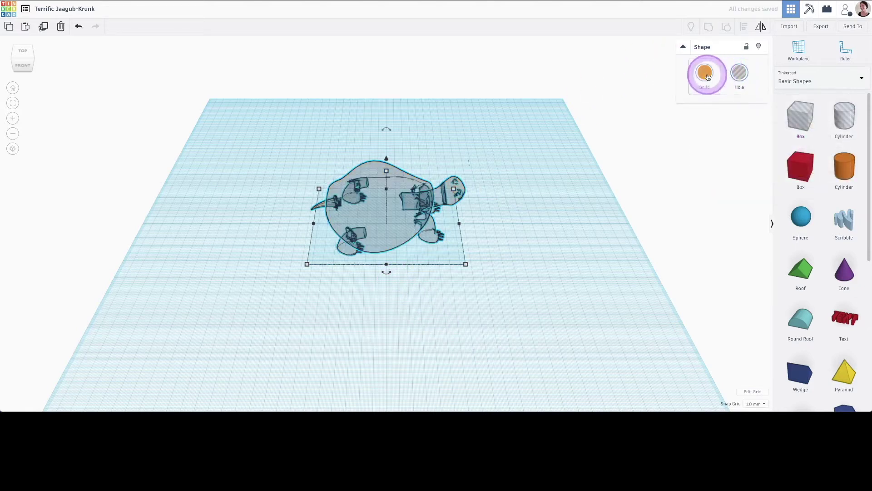
pyautogui.click(682, 48)
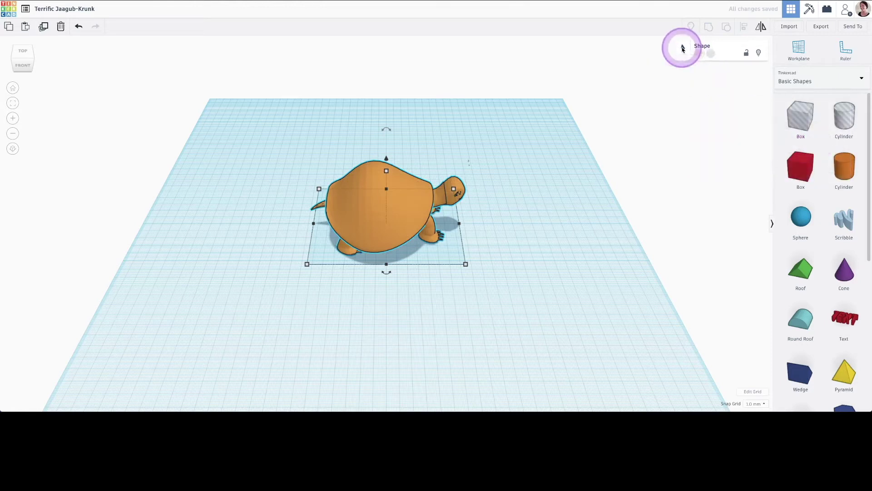
# Place a cone on the workplane in front of the turtle and enlarge its top radius and its base radius to about 40
pyautogui.click(843, 271)
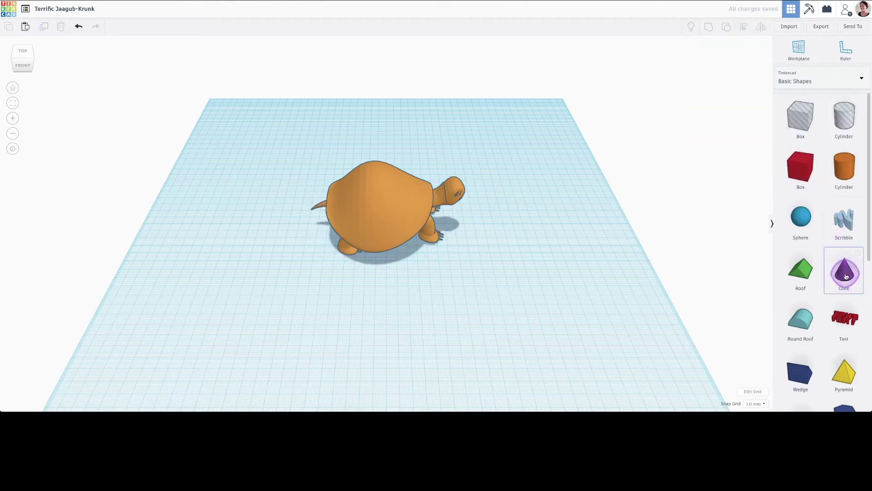
pyautogui.click(530, 232)
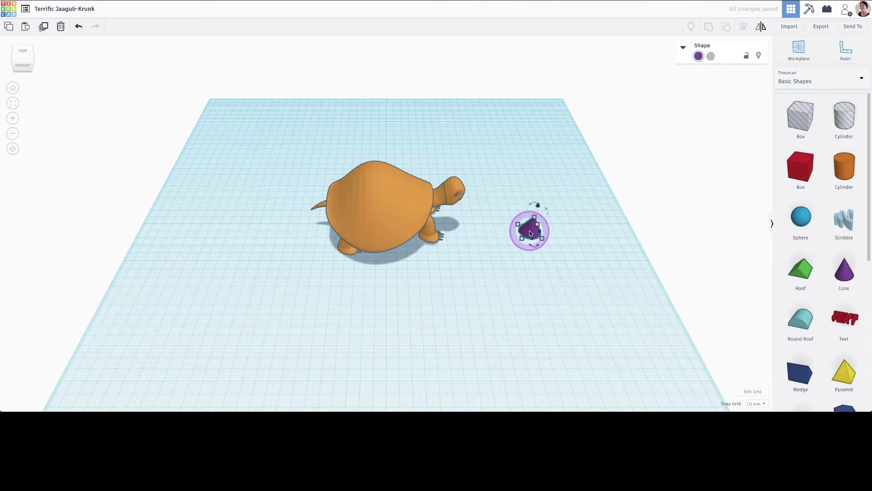
pyautogui.click(683, 47)
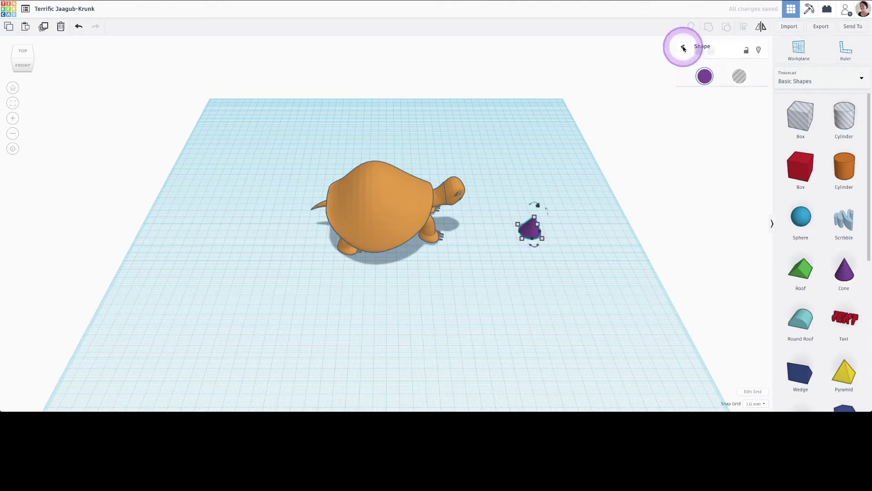
pyautogui.moveTo(711, 114); pyautogui.dragTo(724, 132)
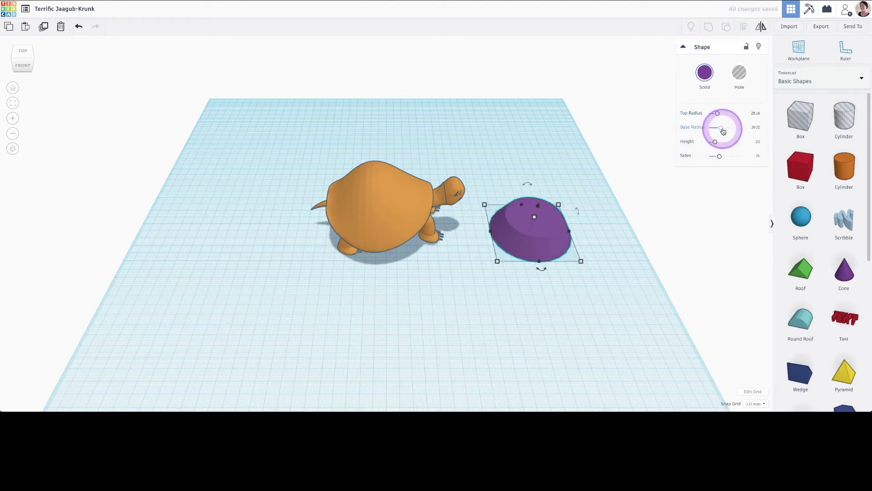
# Compare the turtle's shape properties with the cone's, and delete the enlarged purple cone
pyautogui.click(370, 217)
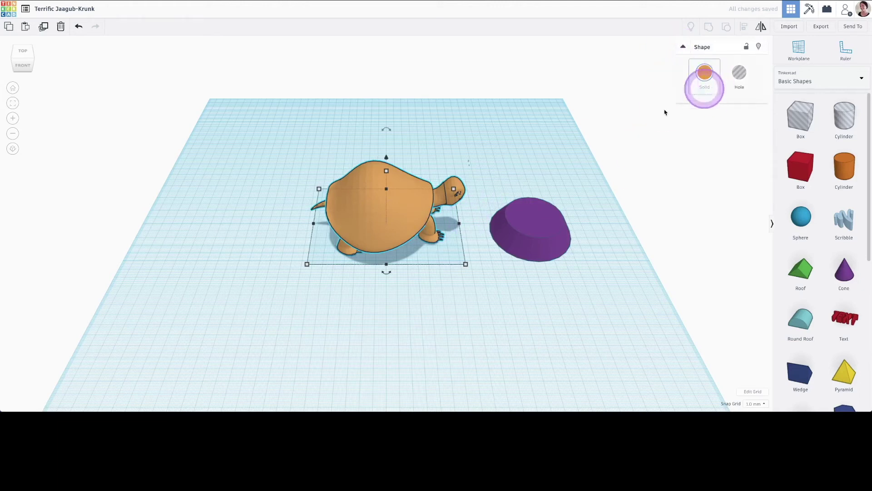
pyautogui.click(527, 222)
pyautogui.press('Delete')
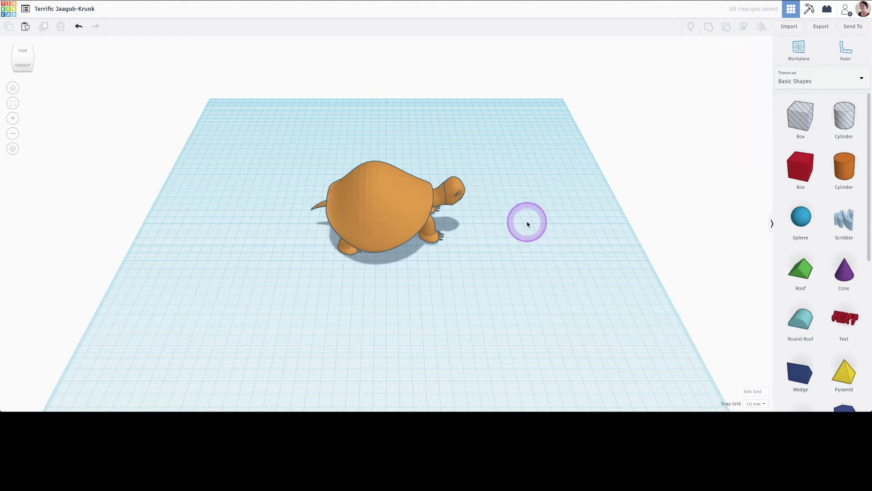
# Place a cone on top of the turtle's shell using a temporary workplane there, and return the workplane to the base grid
pyautogui.click(803, 44)
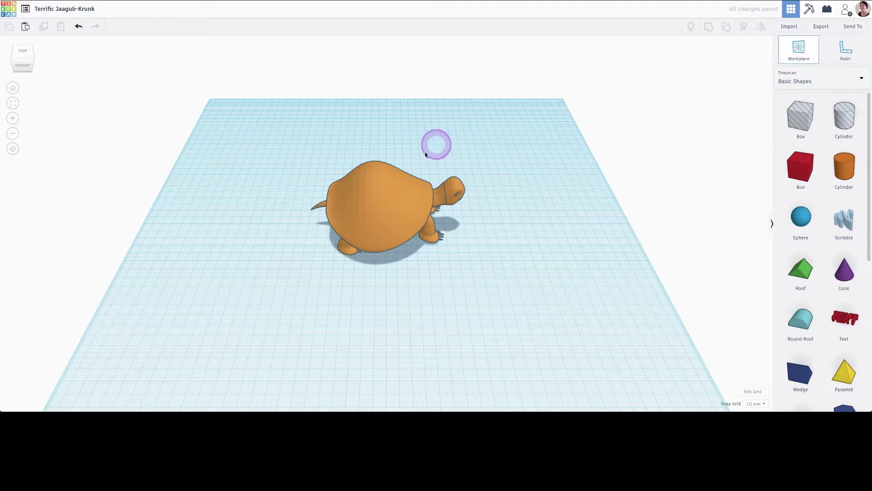
pyautogui.click(373, 170)
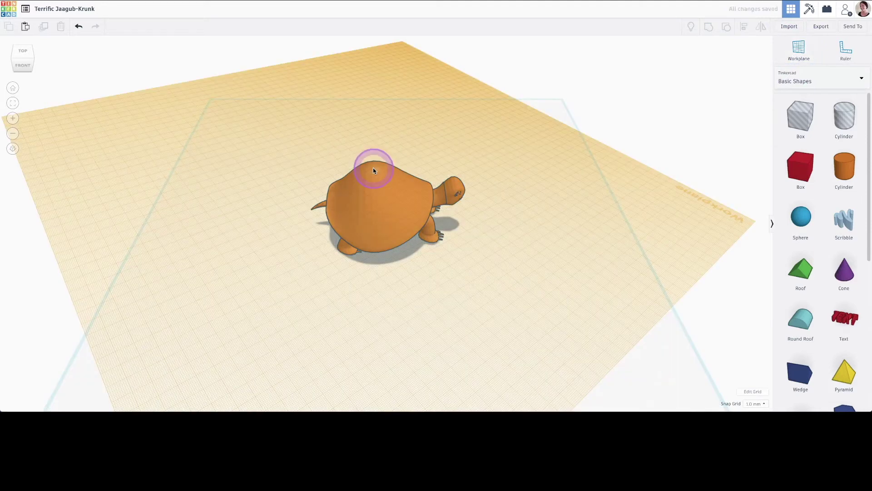
pyautogui.moveTo(844, 271); pyautogui.dragTo(375, 170)
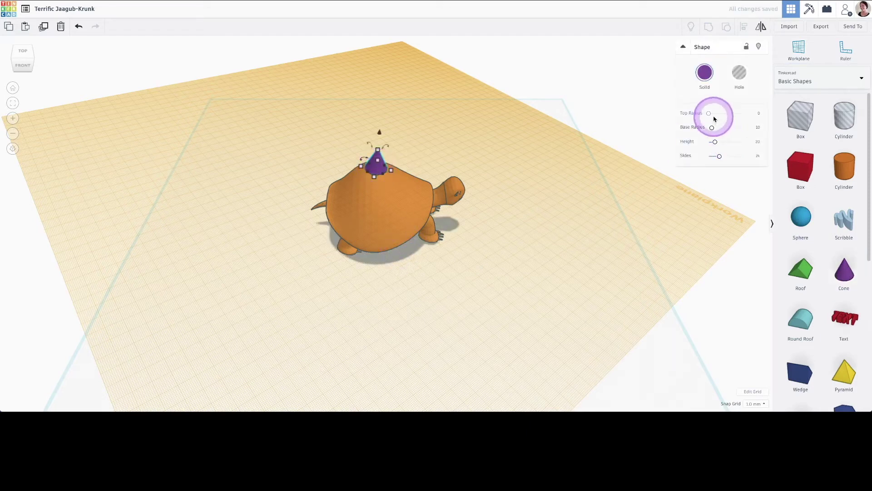
pyautogui.click(810, 53)
pyautogui.click(475, 207)
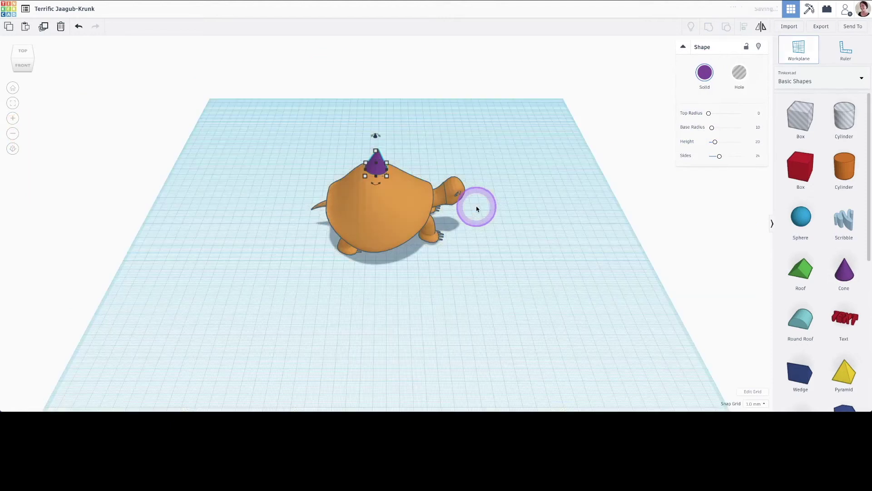
# Select the cone and the turtle together for grouping, and clear the selection
pyautogui.click(370, 159)
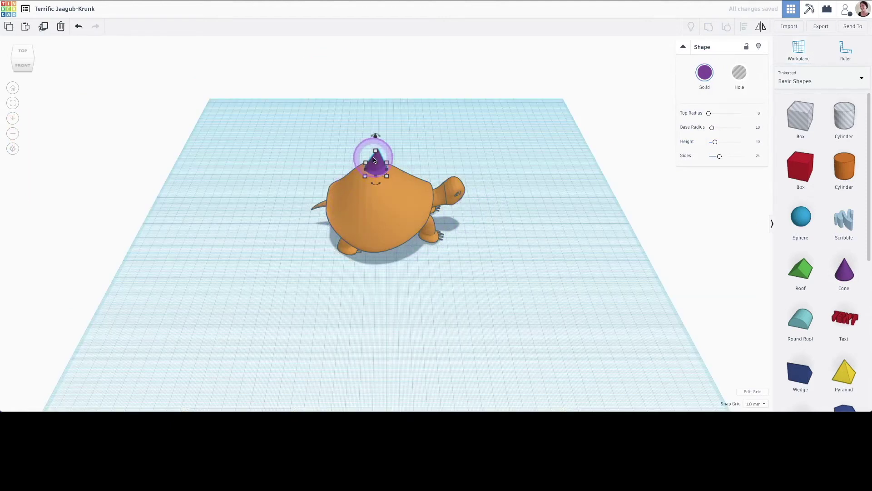
pyautogui.moveTo(331, 151); pyautogui.dragTo(473, 267)
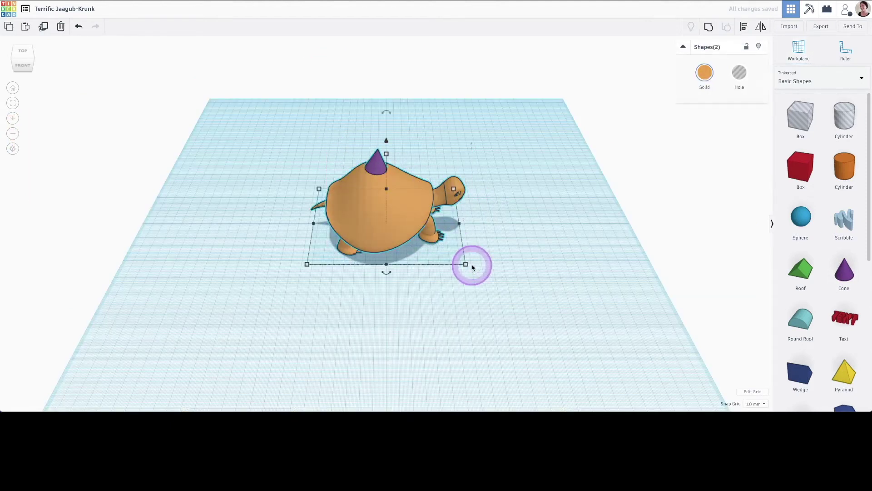
pyautogui.click(709, 28)
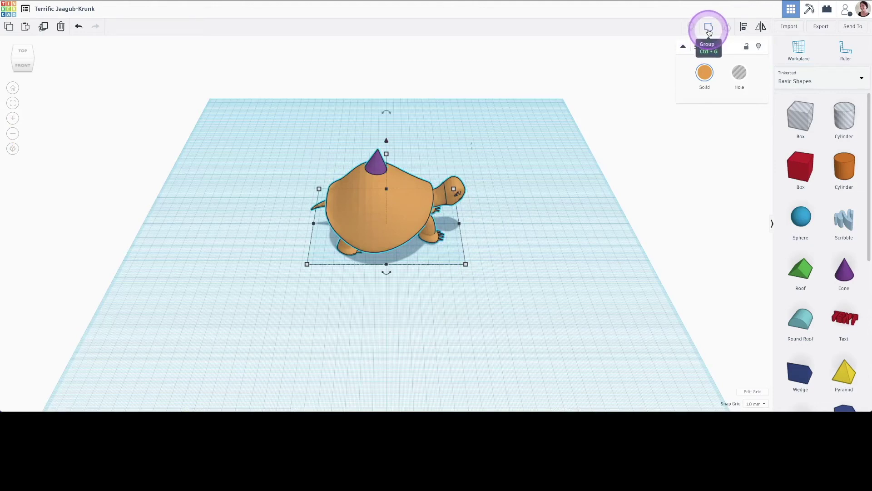
pyautogui.click(427, 140)
# Turn the cone on the shell into a hole and lower it to 61 mm above the workplane
pyautogui.click(374, 162)
pyautogui.click(738, 71)
pyautogui.moveTo(376, 137); pyautogui.dragTo(376, 143)
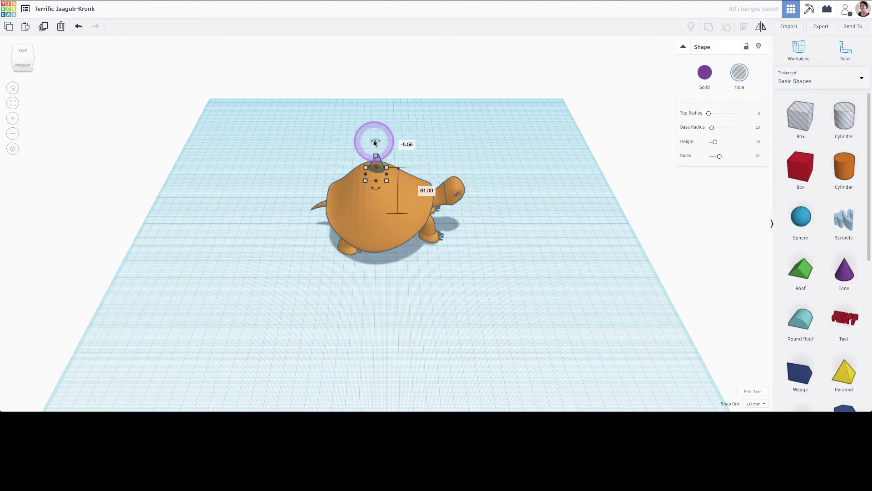
# Group the cone hole with the turtle to cut a recess into the top of the shell, and inspect the cut
pyautogui.hotkey('ctrl', 'a')
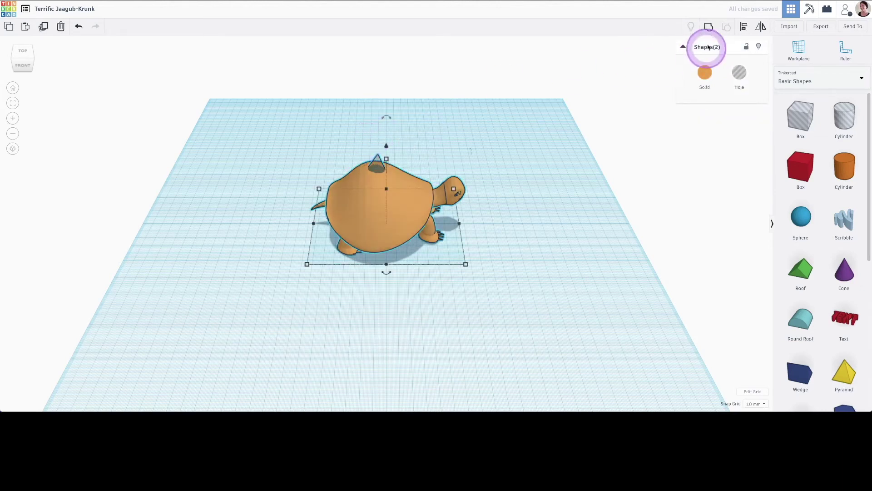
pyautogui.click(709, 26)
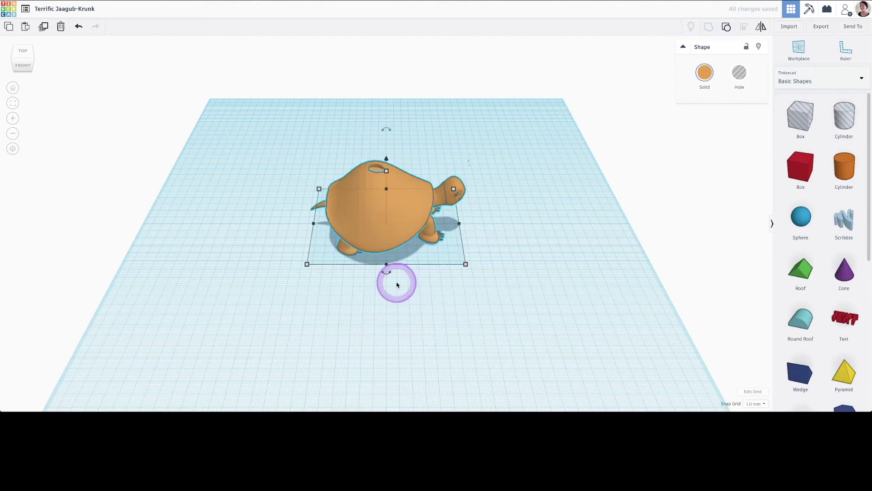
pyautogui.click(397, 284)
pyautogui.moveTo(396, 283)
pyautogui.mouseDown(button='right')
pyautogui.moveTo(396, 333)
pyautogui.moveTo(395, 273)
pyautogui.mouseUp(button='right')
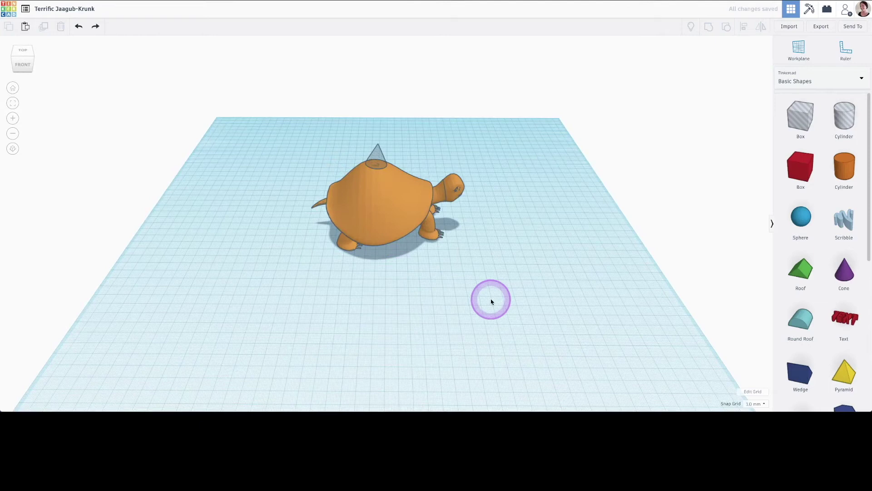
# Place two cones on the side of the shell, one in the middle and one toward the tail, each on its own workplane
pyautogui.click(800, 48)
pyautogui.click(388, 196)
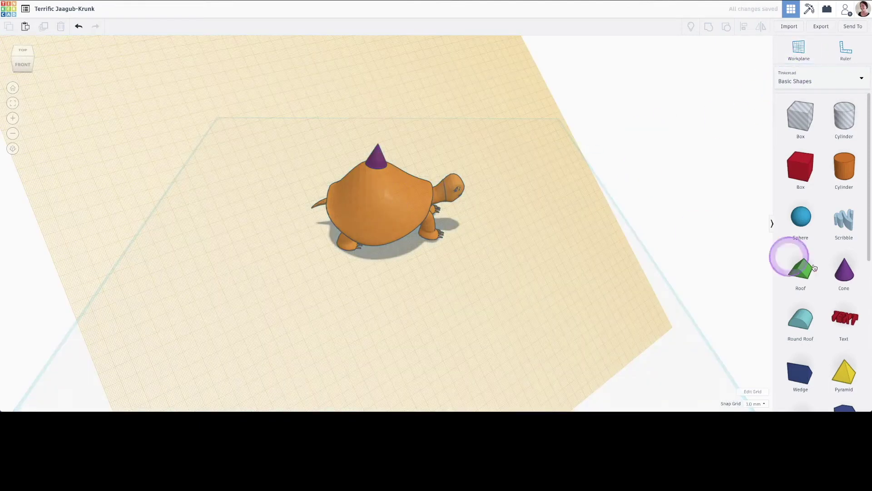
pyautogui.click(390, 196)
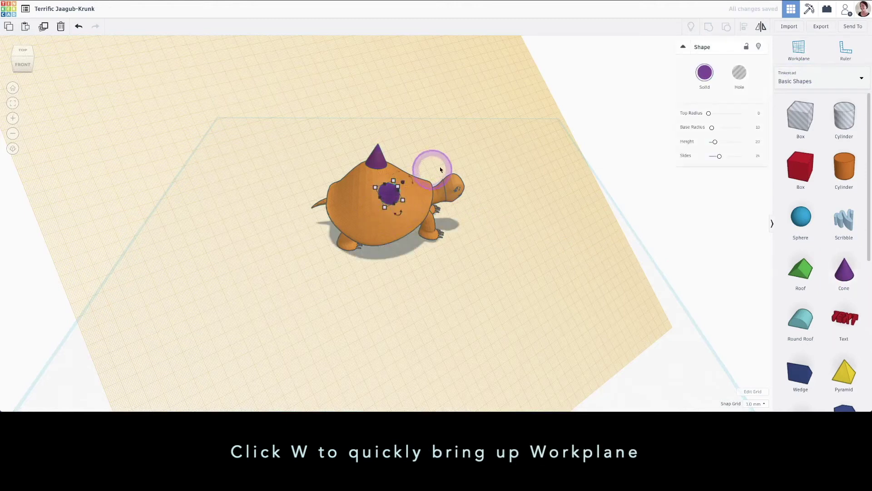
pyautogui.click(799, 48)
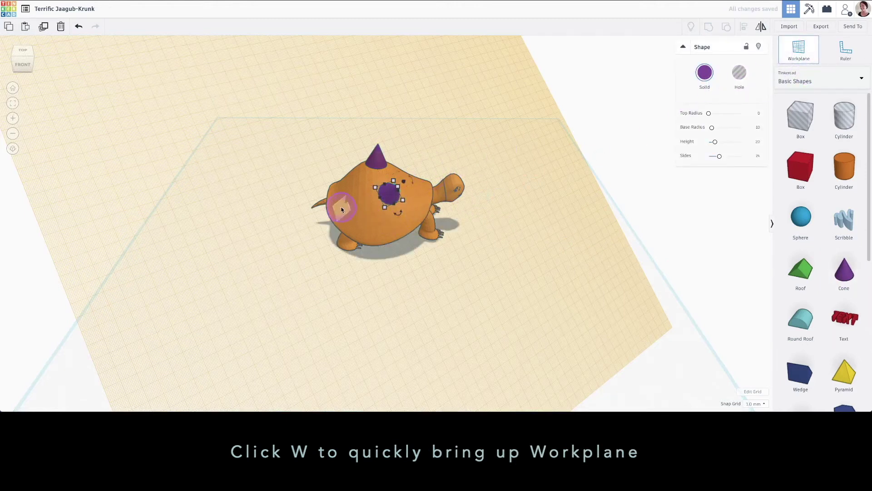
pyautogui.click(341, 210)
pyautogui.moveTo(840, 279); pyautogui.dragTo(345, 197)
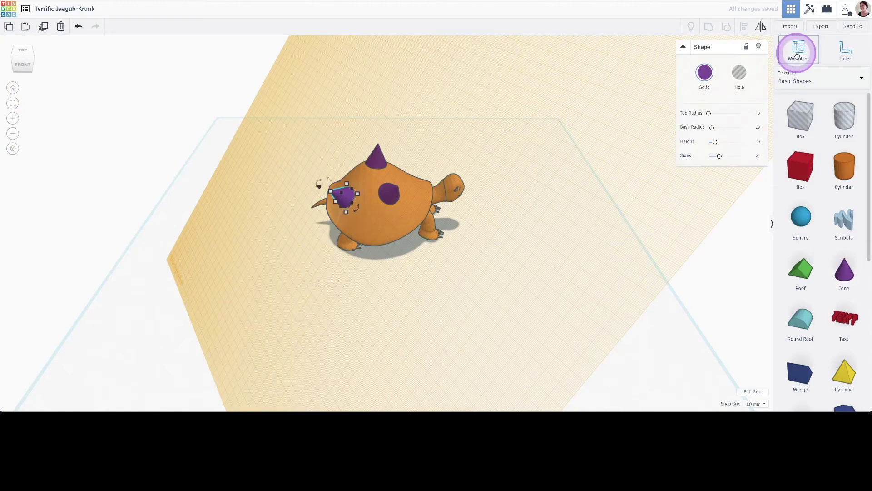
# Add a cone on the shell near the neck and another low on the side, each on a workplane set on the shell
pyautogui.click(387, 203)
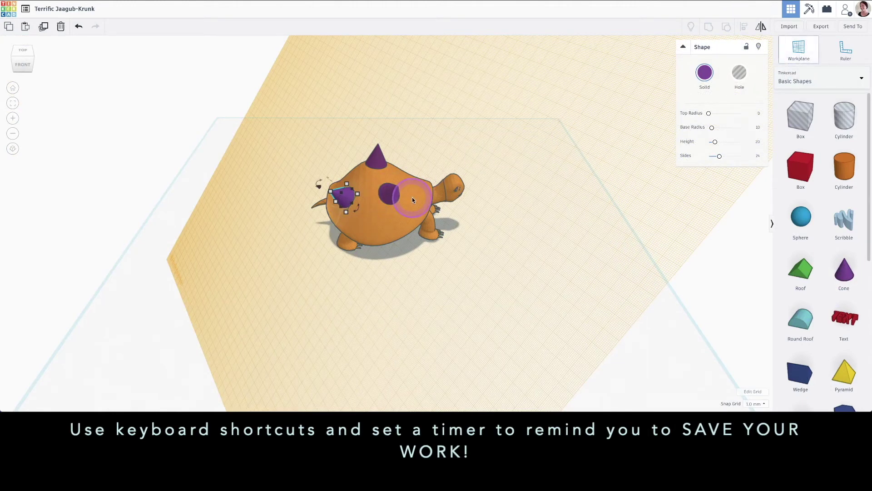
pyautogui.click(844, 270)
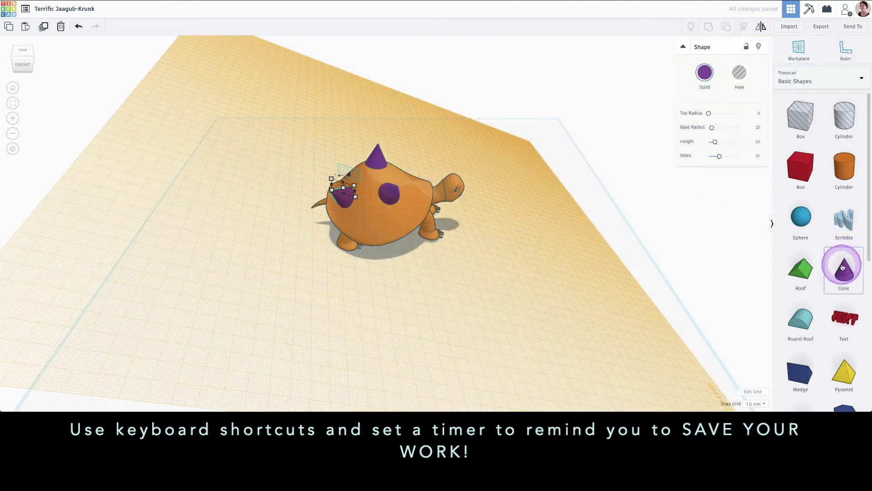
pyautogui.click(423, 184)
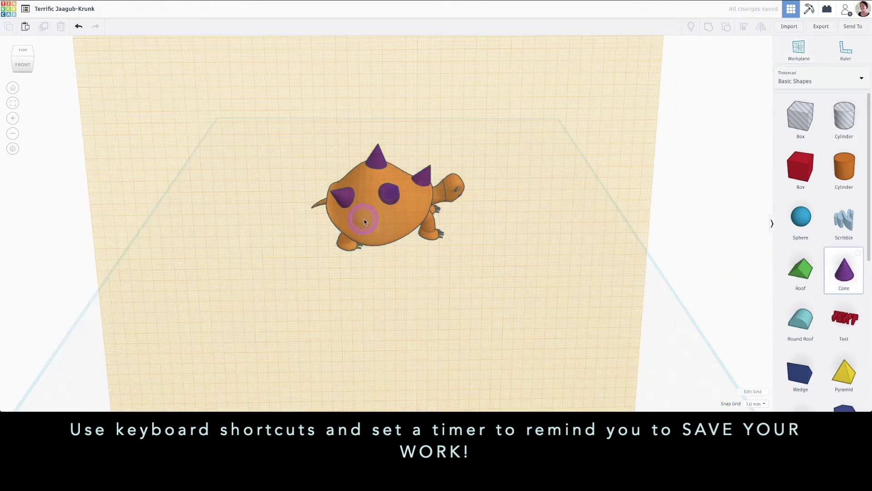
pyautogui.click(364, 222)
pyautogui.moveTo(353, 265); pyautogui.dragTo(557, 253, button='right')
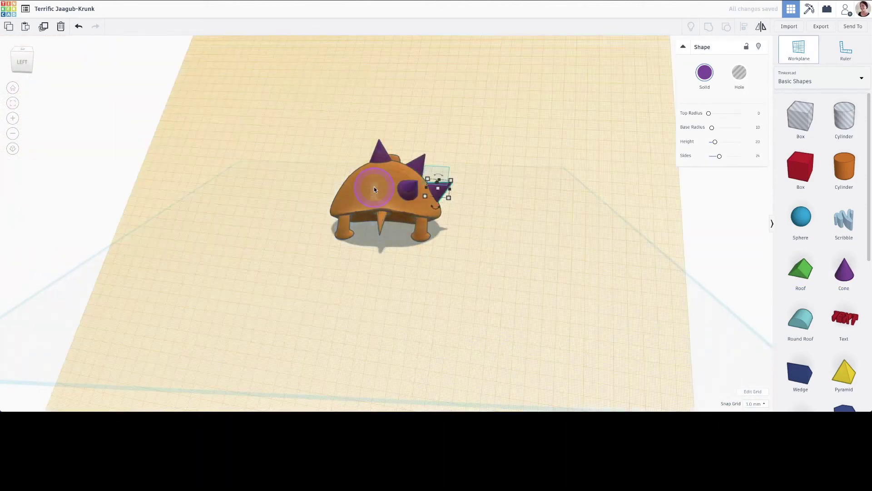
# Continue the spikes around the tail end and onto the opposite side of the shell with cones on surface-aligned workplanes
pyautogui.click(843, 271)
pyautogui.click(356, 225)
pyautogui.moveTo(357, 225); pyautogui.dragTo(383, 203, button='right')
pyautogui.click(842, 273)
pyautogui.moveTo(842, 273); pyautogui.dragTo(367, 225)
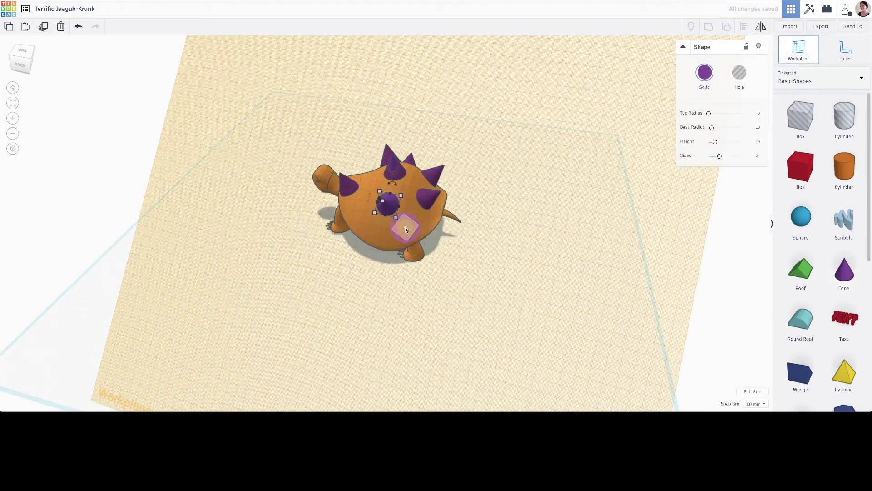
# Place two cones low on the opposite side of the shell, one above the rear leg and one above the front leg
pyautogui.click(842, 273)
pyautogui.click(410, 232)
pyautogui.moveTo(396, 249); pyautogui.dragTo(436, 276, button='right')
pyautogui.click(833, 255)
pyautogui.click(387, 222)
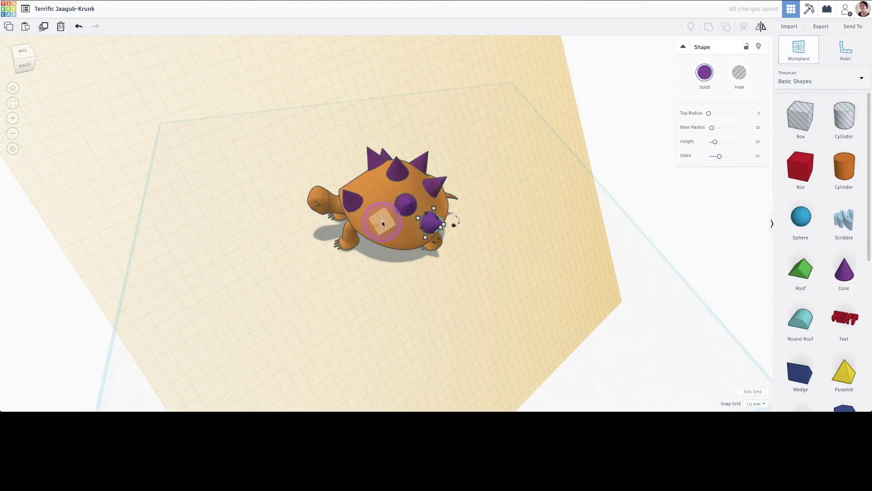
pyautogui.click(841, 275)
pyautogui.click(370, 223)
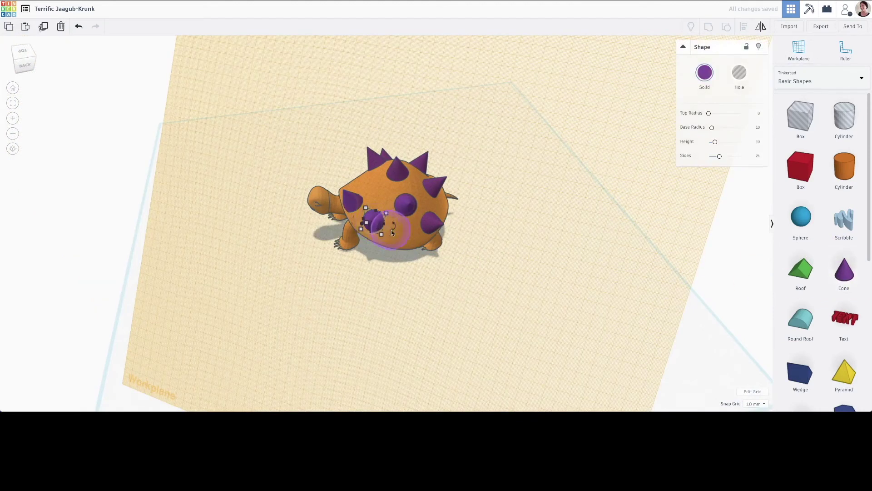
# Fill the gap low on the opposite side with a cone and place another at the front of the shell above the neck
pyautogui.click(402, 232)
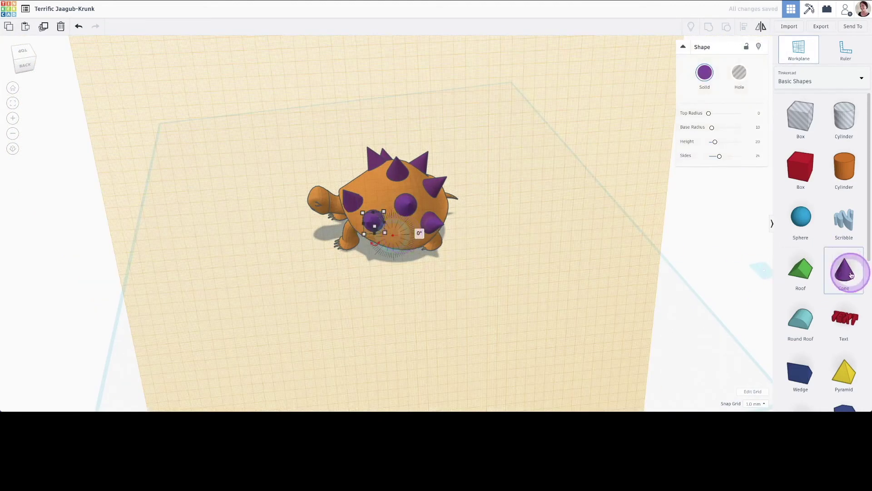
pyautogui.click(399, 230)
pyautogui.moveTo(401, 230); pyautogui.dragTo(391, 198, button='right')
pyautogui.moveTo(844, 271); pyautogui.dragTo(391, 196)
pyautogui.moveTo(391, 196); pyautogui.dragTo(383, 228, button='right')
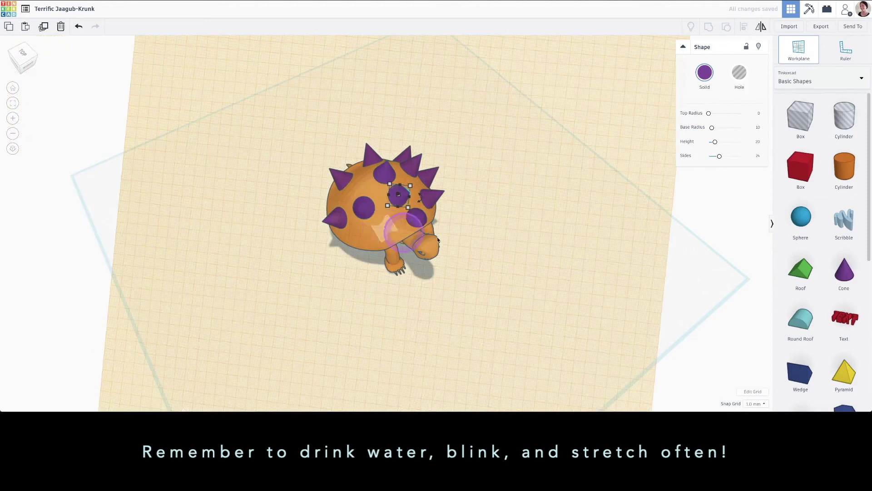
# Place a cone on the original side above the front leg and another on the upper rear part of the shell
pyautogui.moveTo(362, 279); pyautogui.dragTo(383, 243, button='right')
pyautogui.press('w')
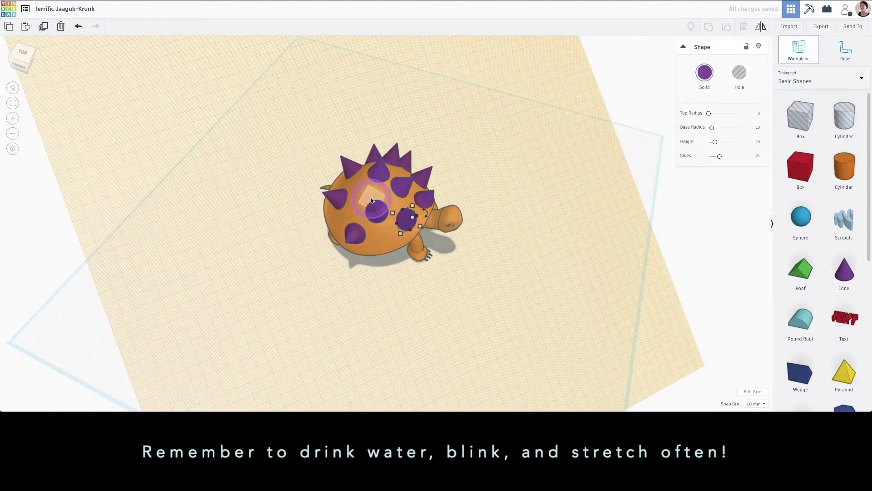
pyautogui.click(363, 193)
pyautogui.click(844, 272)
pyautogui.click(362, 190)
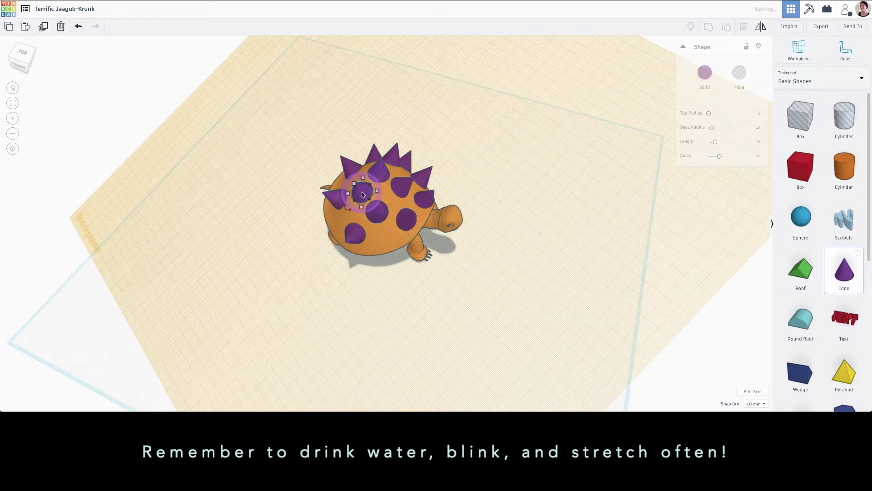
# Complete the lower row of cones along the shell's edge and return the workplane to the base grid
pyautogui.click(383, 243)
pyautogui.click(798, 49)
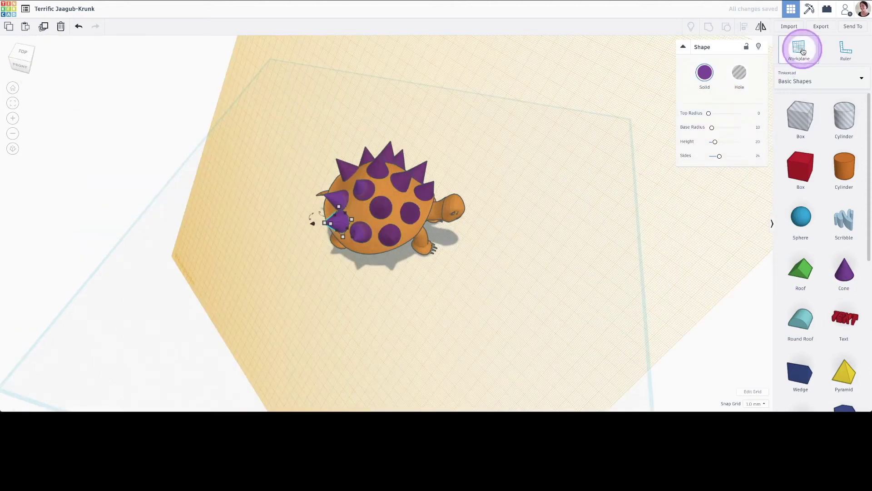
pyautogui.click(542, 161)
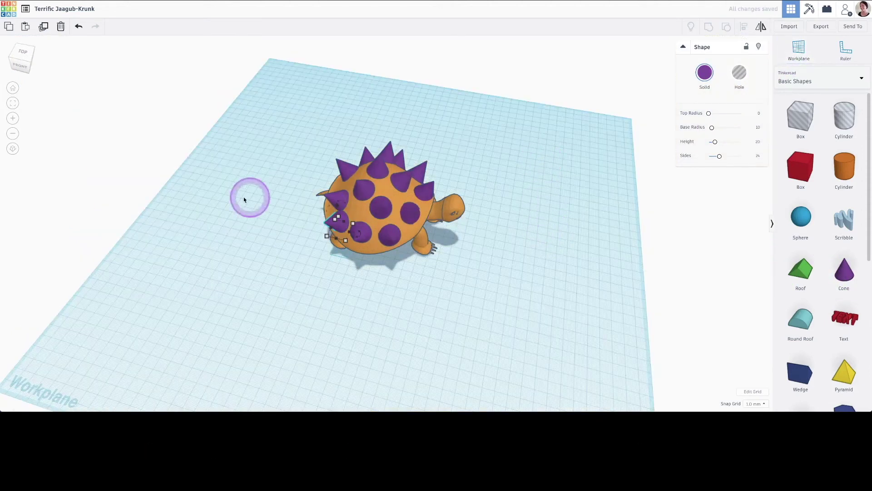
# Group the turtle with all the cones and turn on the Multicolor option for the grouped shape
pyautogui.click(8, 89)
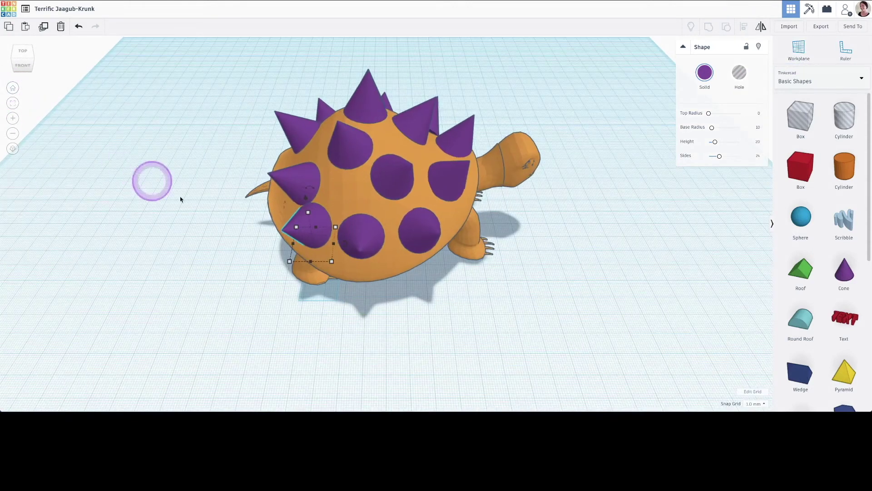
pyautogui.click(559, 259)
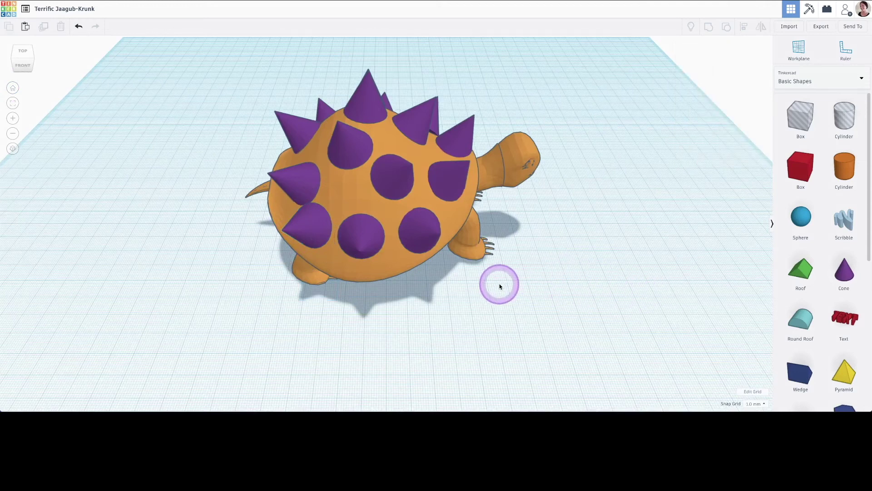
pyautogui.hotkey('ctrl', 'a')
pyautogui.click(712, 29)
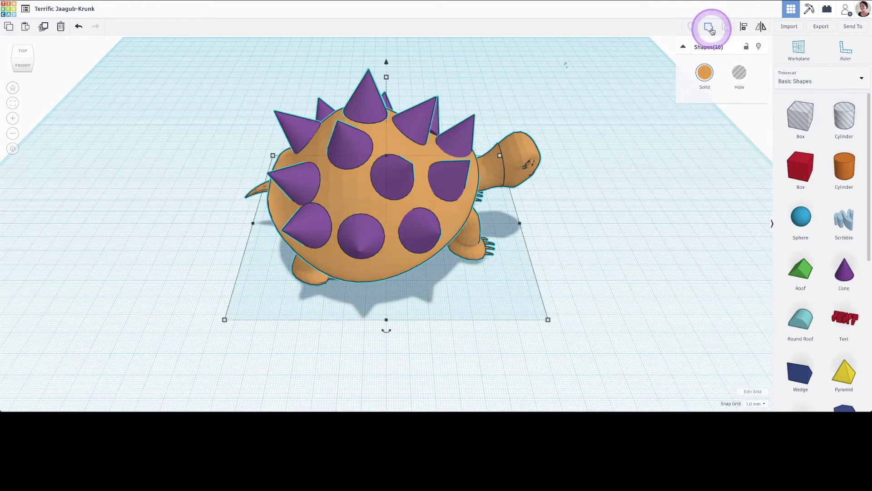
pyautogui.click(700, 67)
pyautogui.click(705, 73)
pyautogui.click(708, 172)
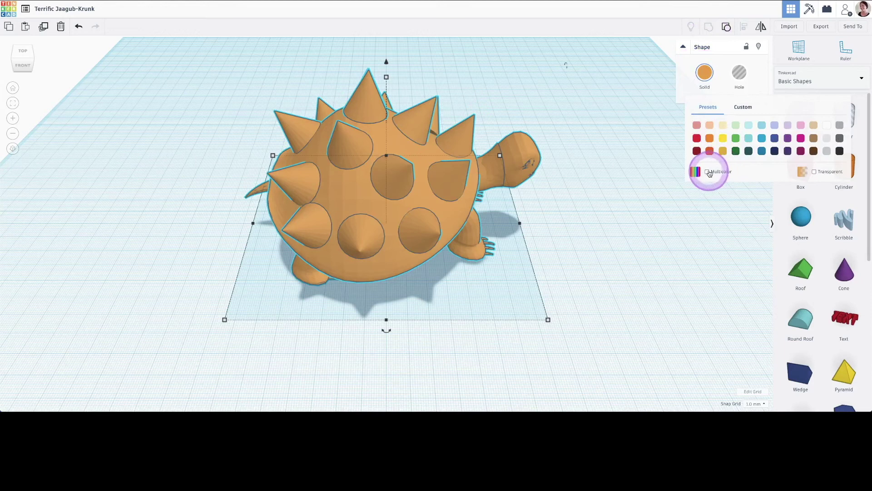
pyautogui.click(607, 244)
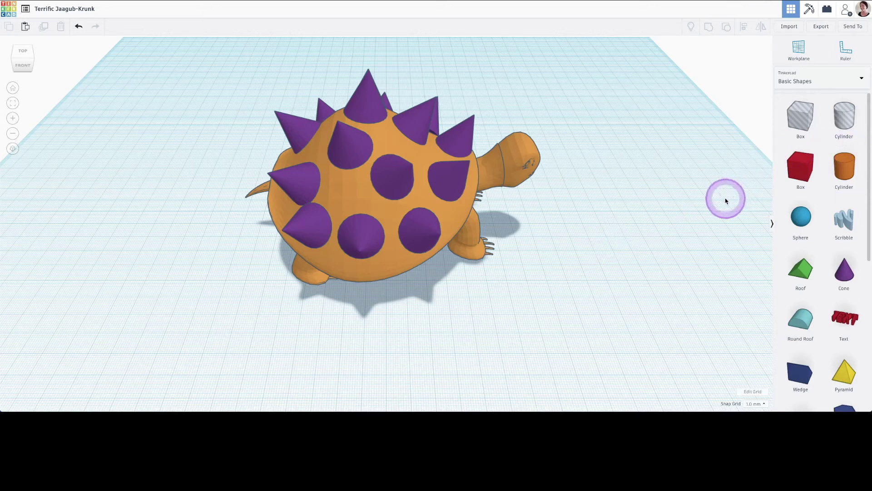
# Export everything in the design as an OBJ file
pyautogui.click(821, 28)
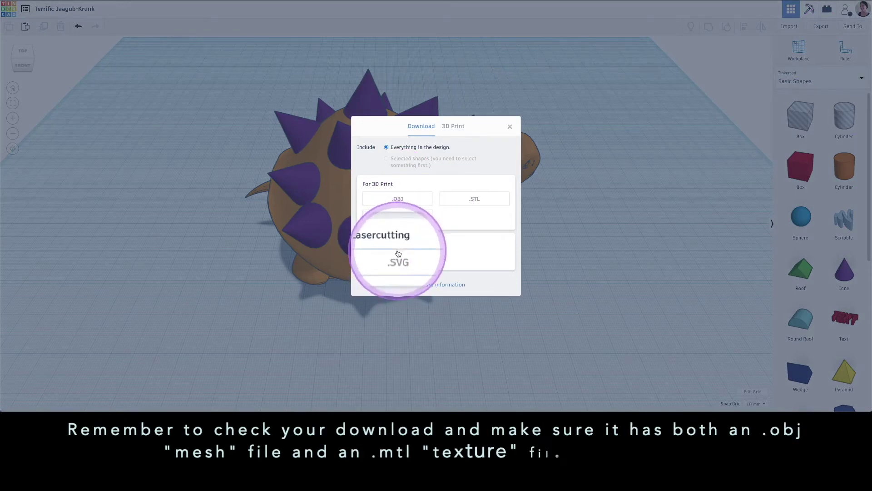
pyautogui.click(397, 205)
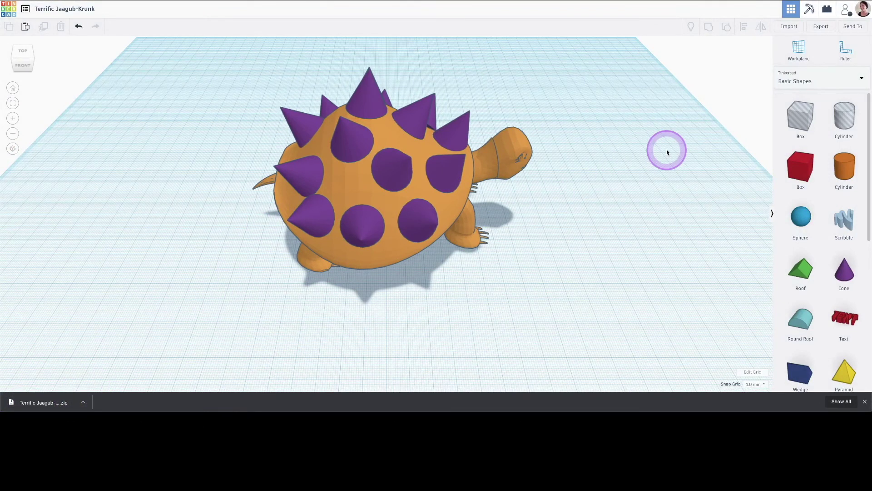
# In the Grand Leelo design, place a box on the workplane and move it with the snap grid set to 0.25
pyautogui.click(811, 154)
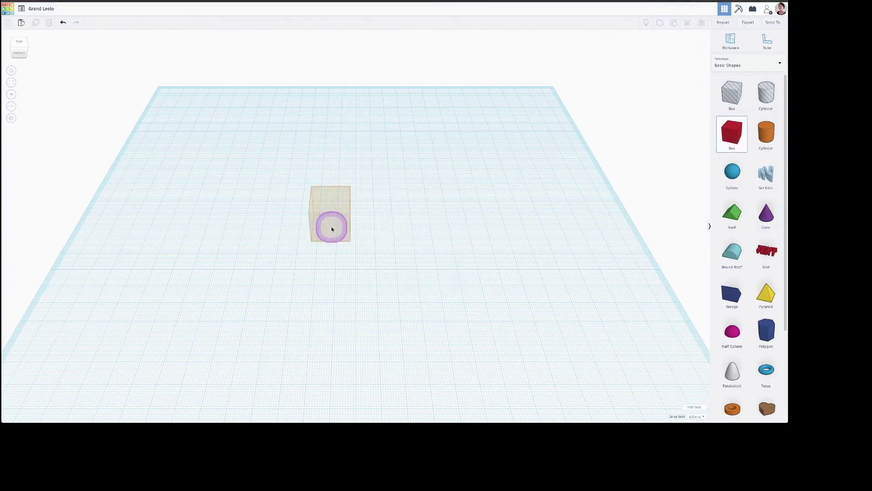
pyautogui.click(698, 416)
pyautogui.click(690, 351)
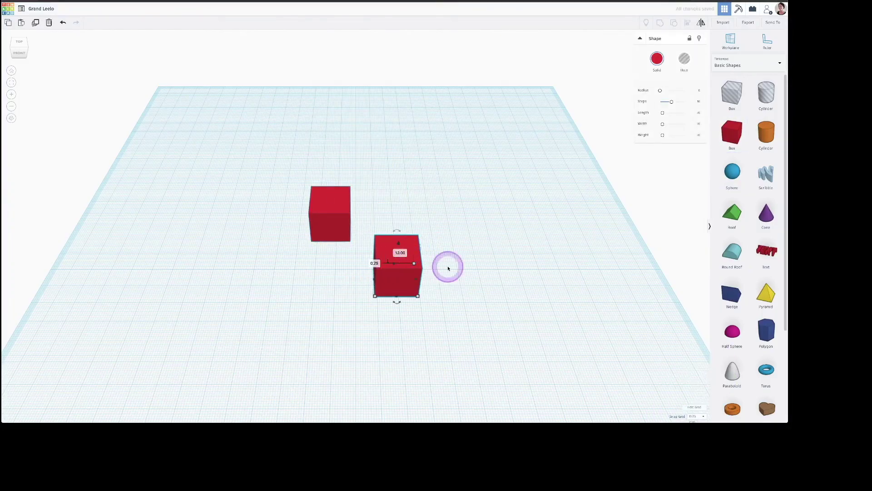
pyautogui.moveTo(397, 265); pyautogui.dragTo(448, 232)
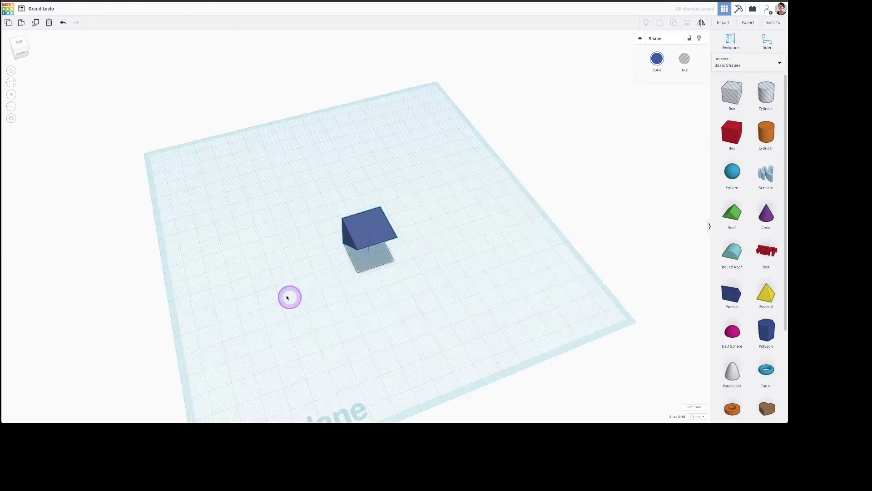